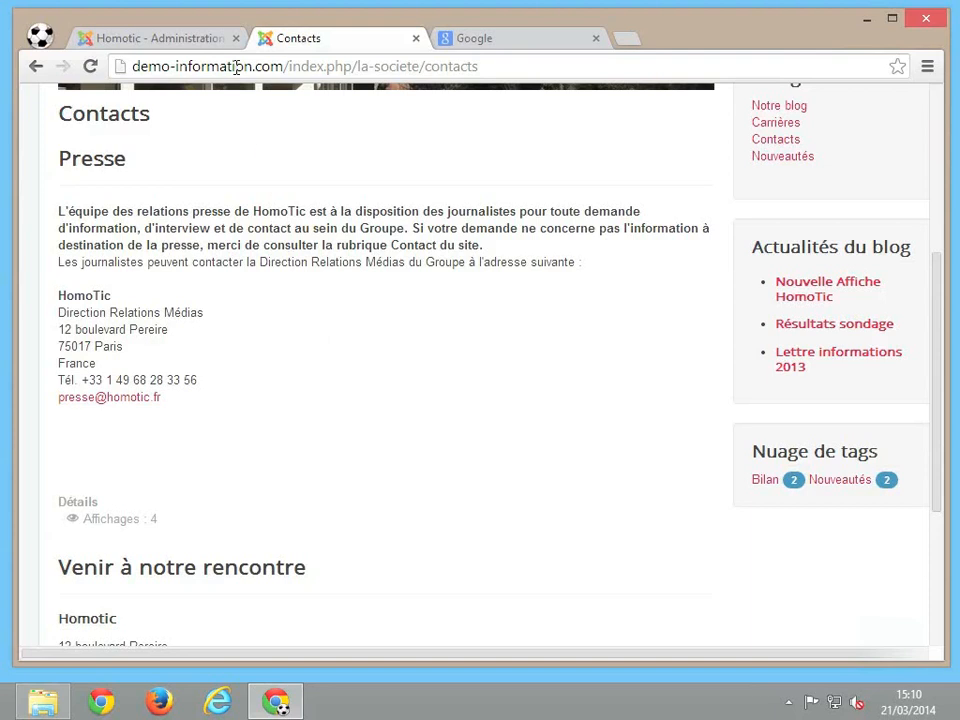
- Display the content of the article "Venir à notre rencontre" in the Joomla administration and review the company's address
left_click(207, 44)
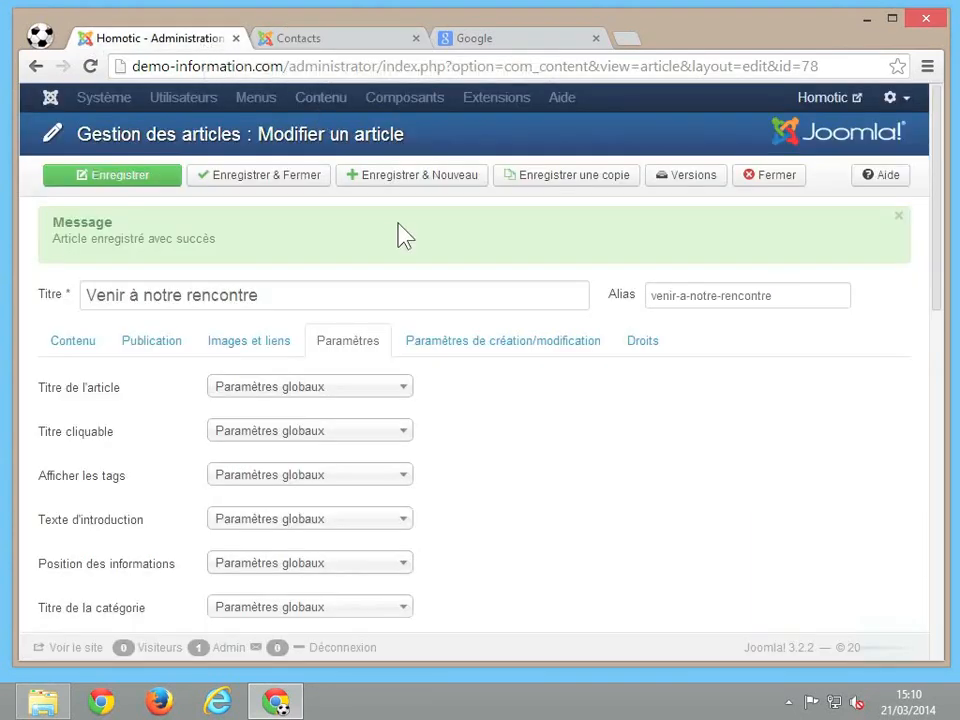
left_click(80, 346)
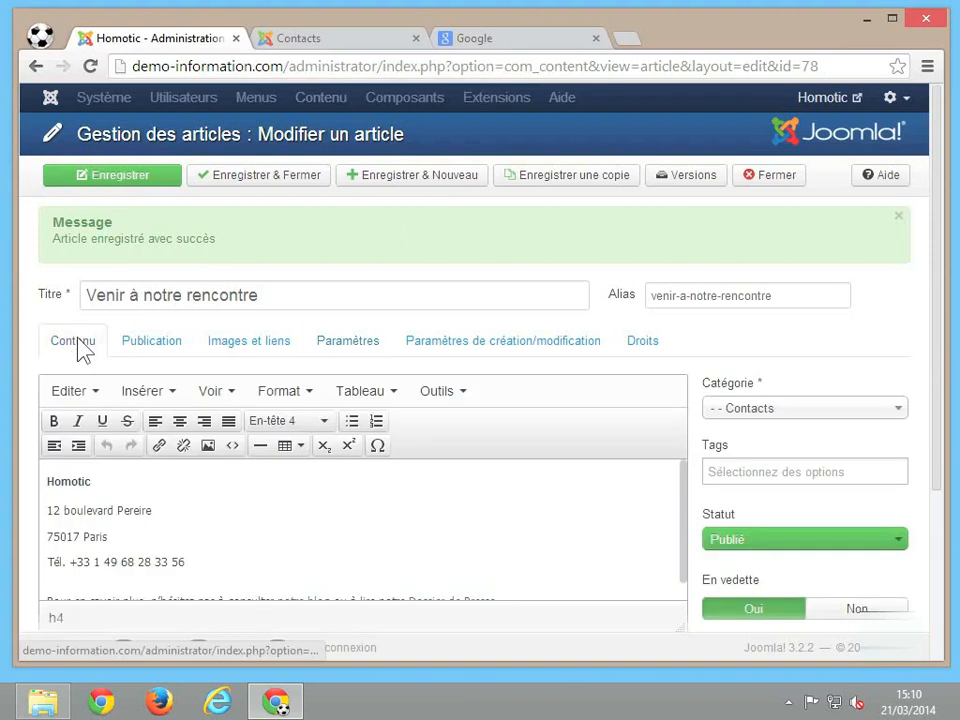
left_click(301, 499)
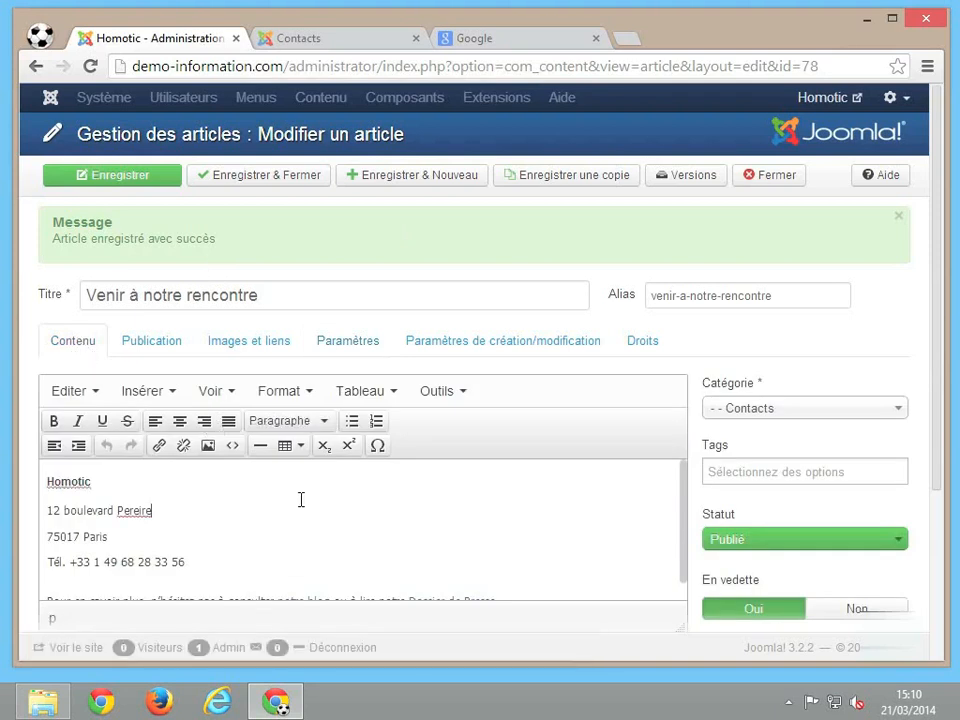
scroll(301, 499, "down", 1)
scroll(301, 499, "down", 2)
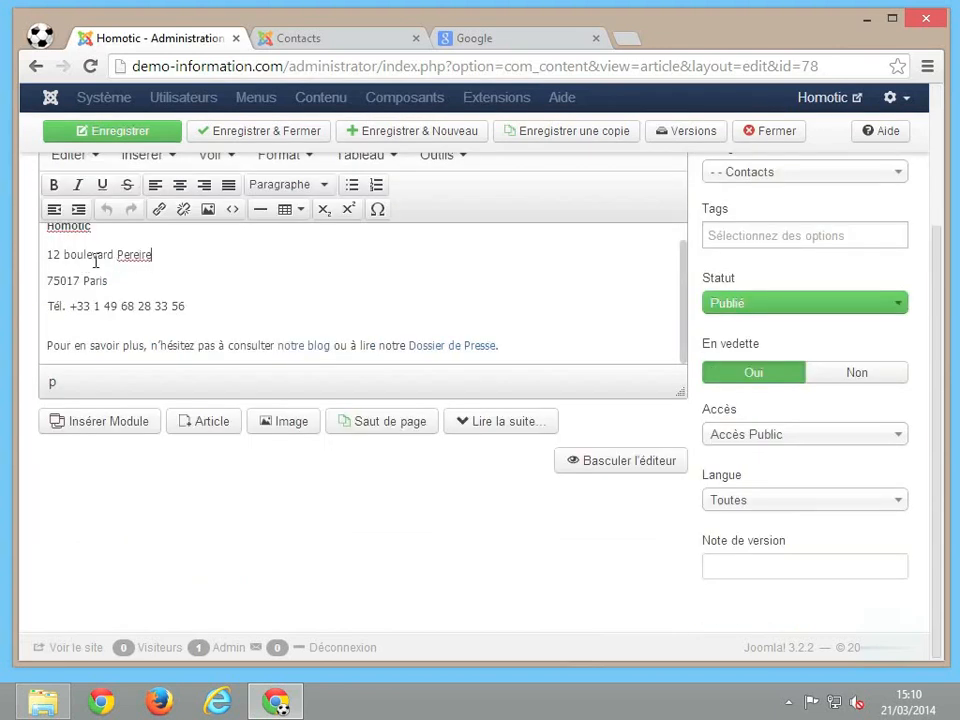
left_click(188, 258)
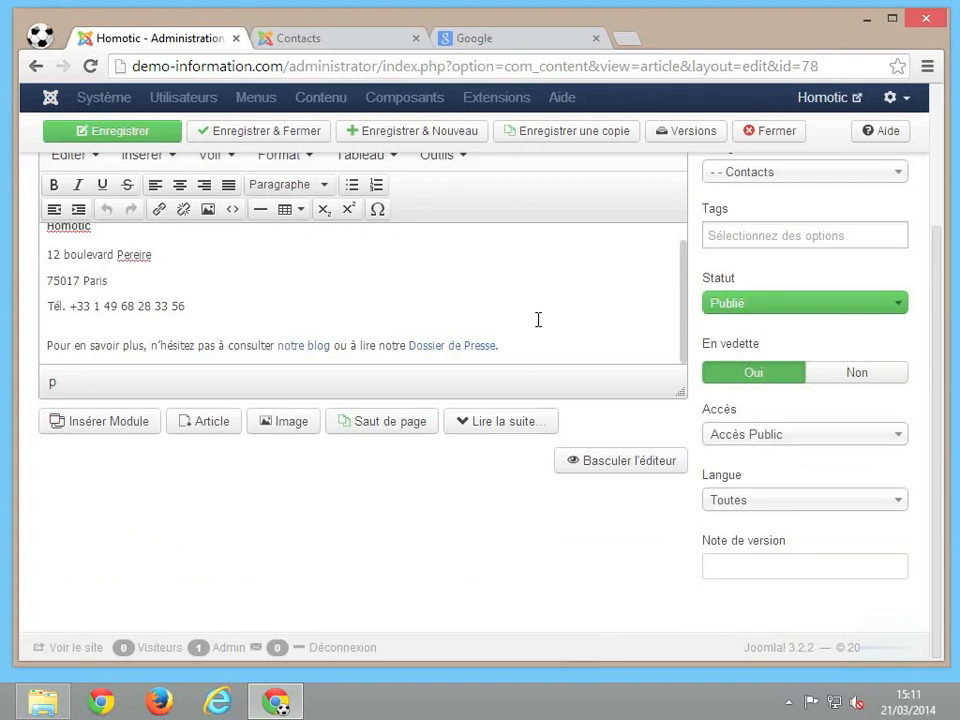
- Switch to Google Maps and search for the company's street address given in the article
left_click(524, 46)
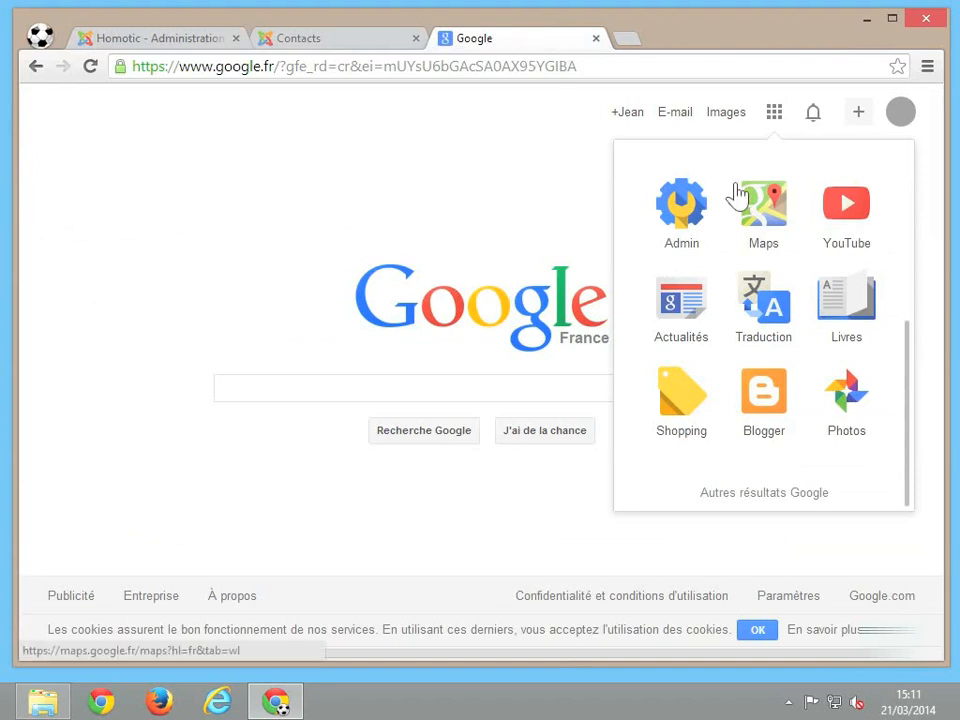
left_click(774, 114)
left_click(774, 113)
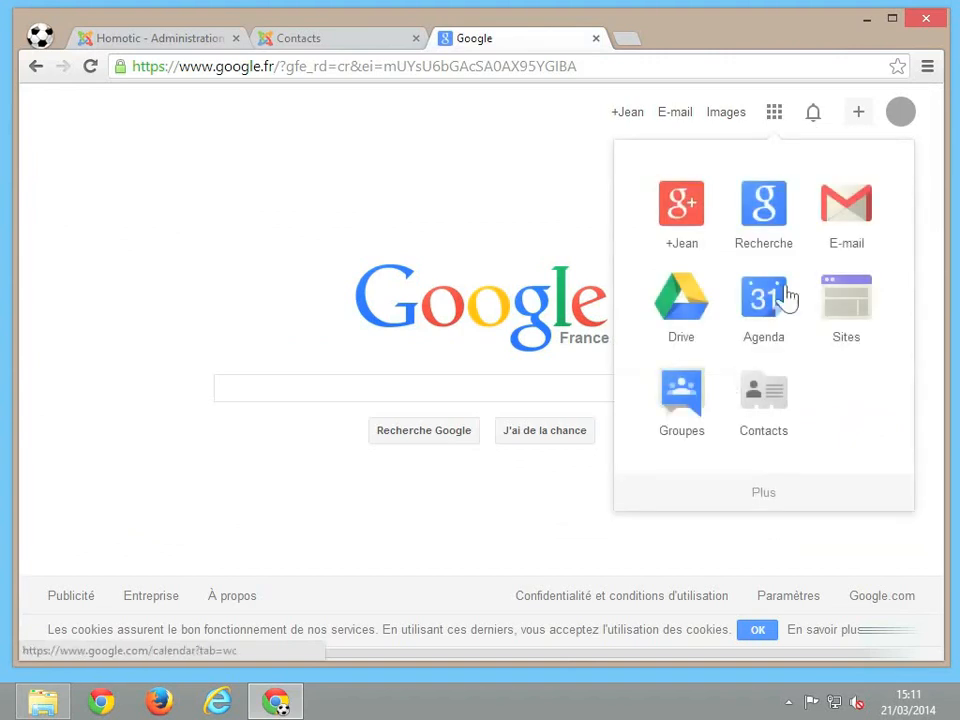
left_click(784, 508)
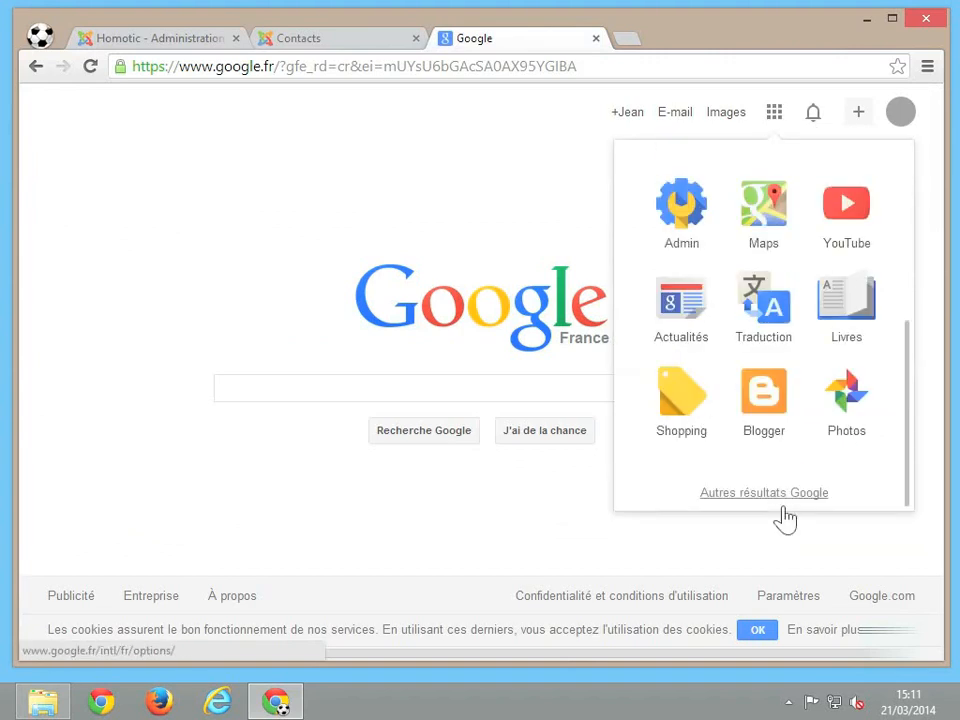
left_click(746, 213)
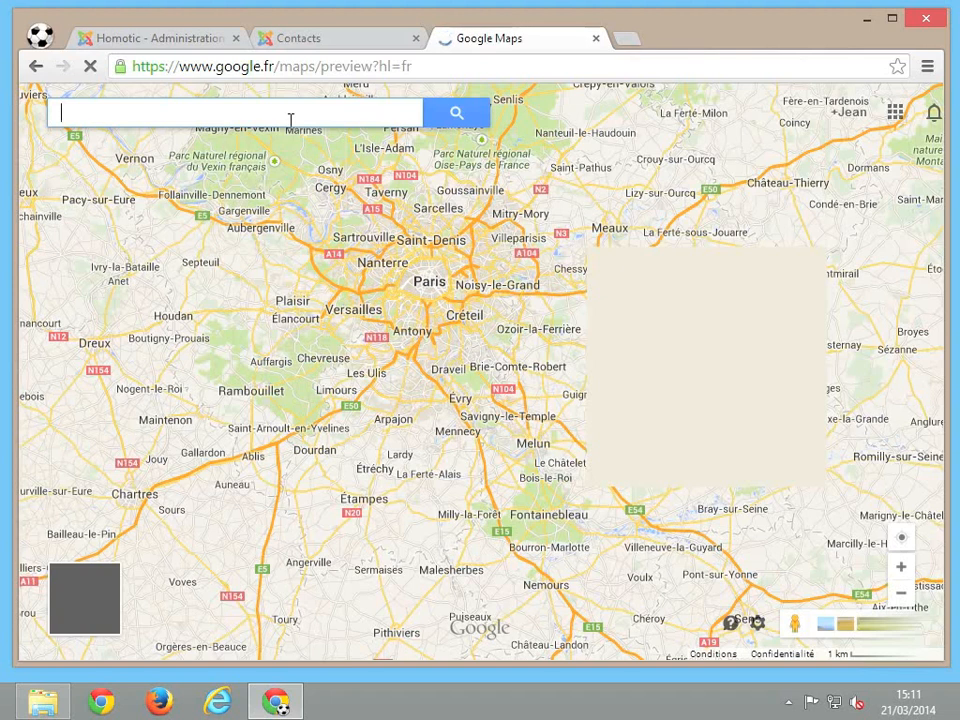
type("12 boulevard Pereire  75017 Paris")
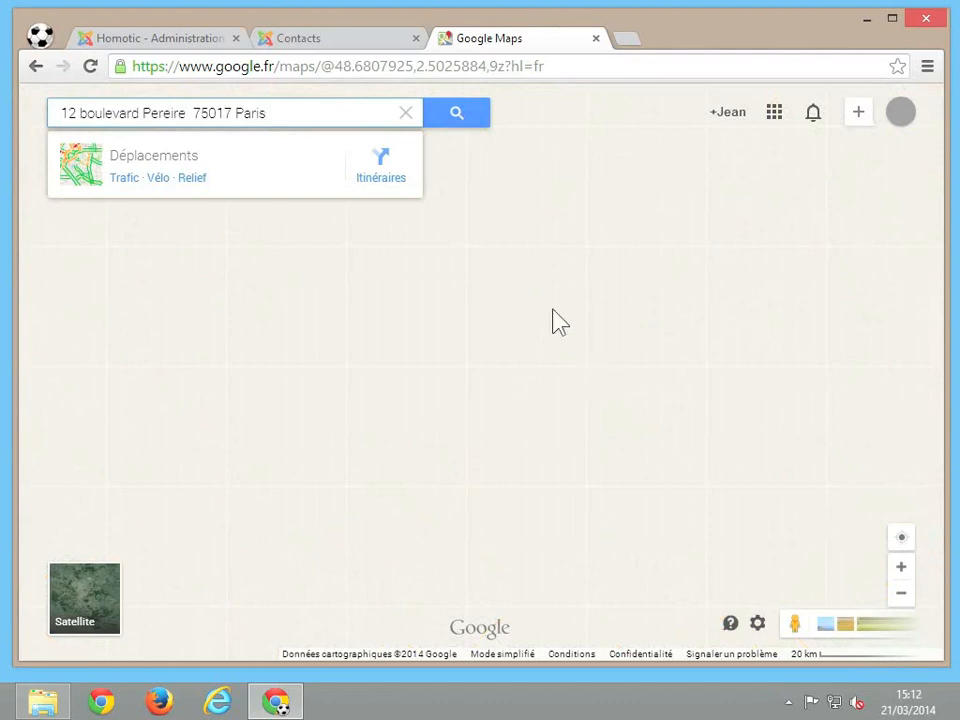
left_click(466, 114)
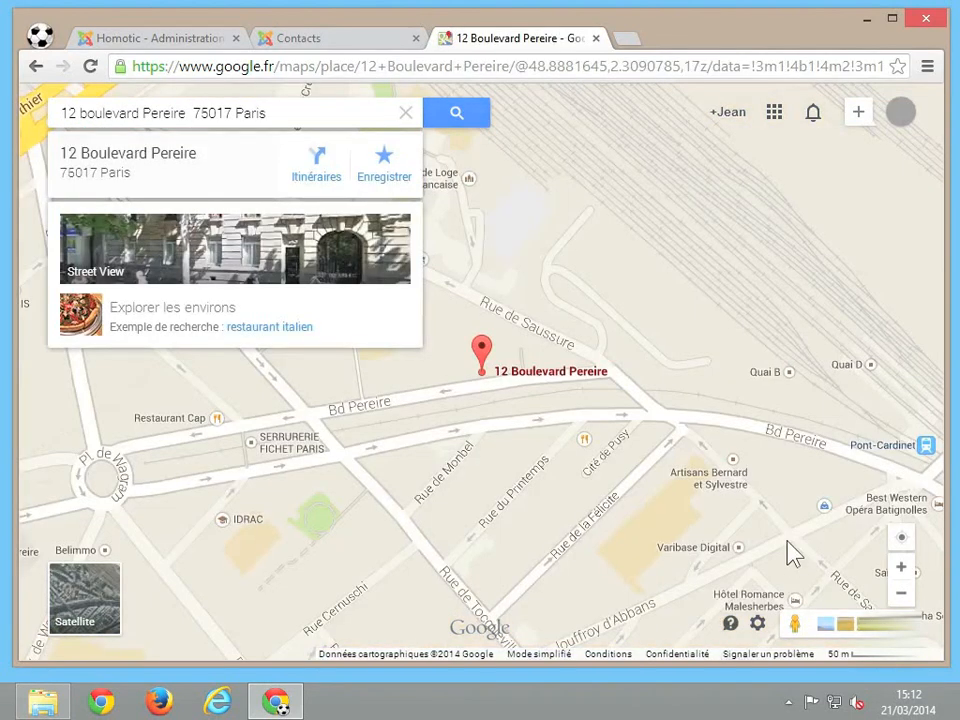
- Open the embed options for the located map and set the map size to Petite
left_click(758, 626)
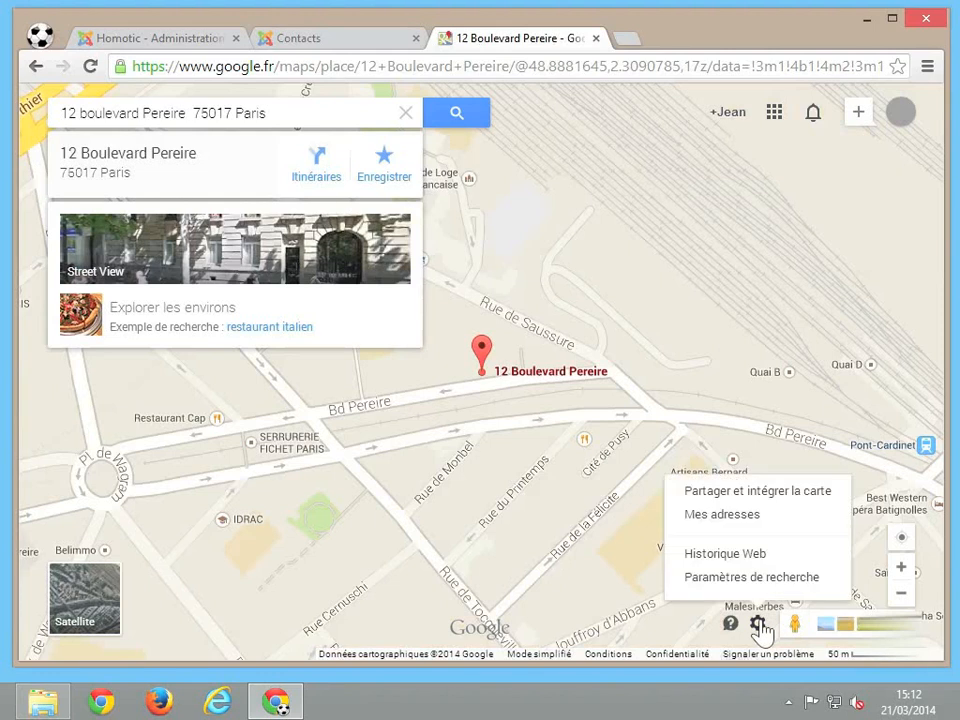
left_click(755, 497)
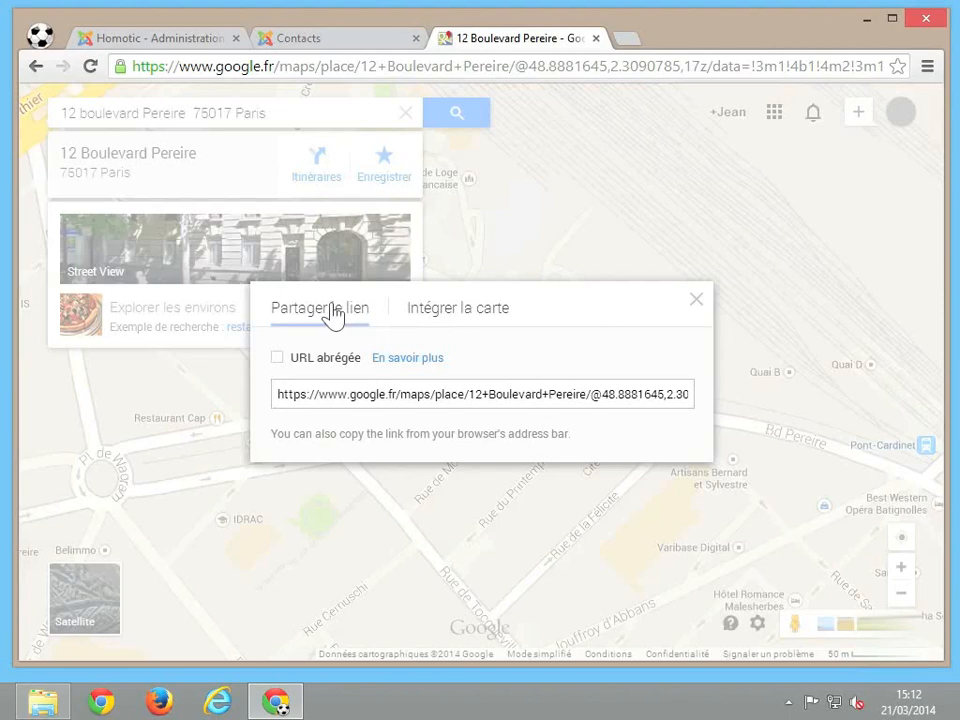
left_click(467, 312)
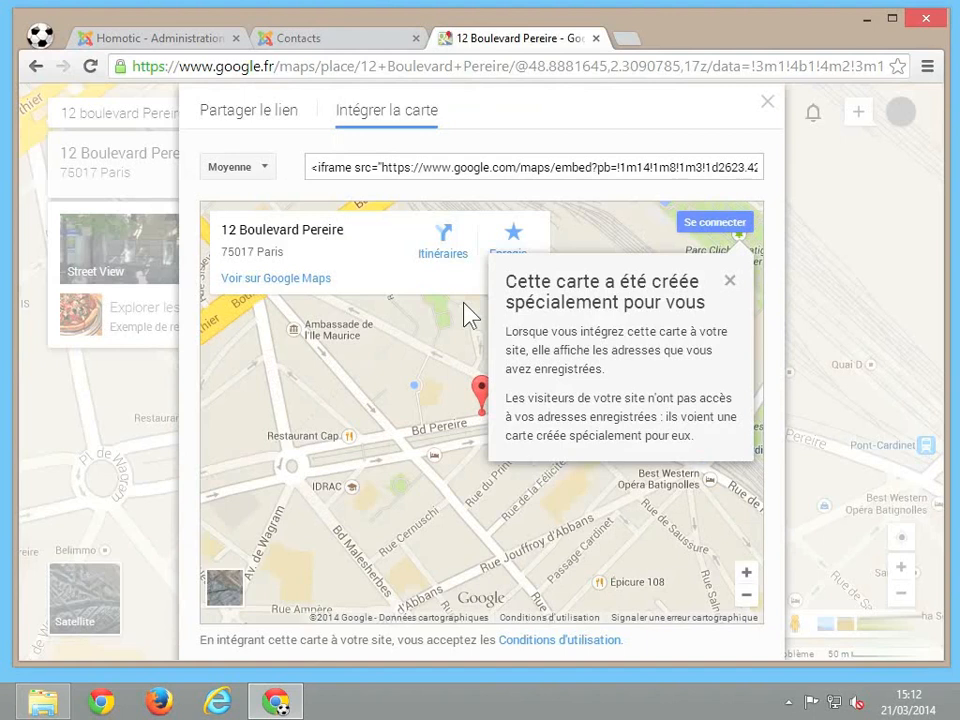
left_click(261, 174)
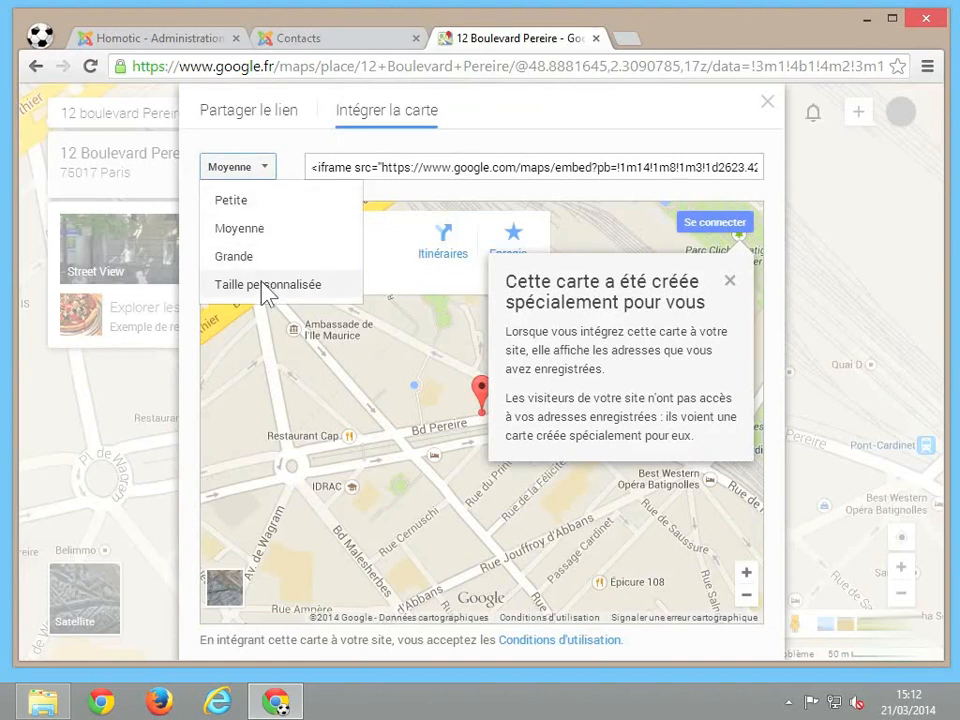
left_click(253, 203)
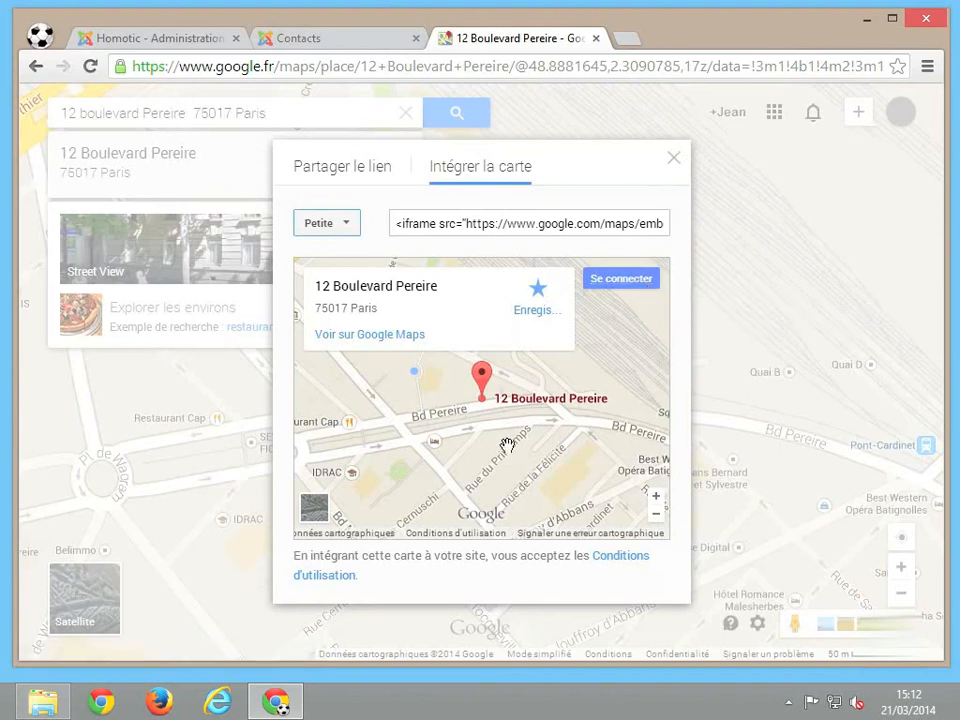
- Copy the complete iframe embed code of the small map
left_click(466, 218)
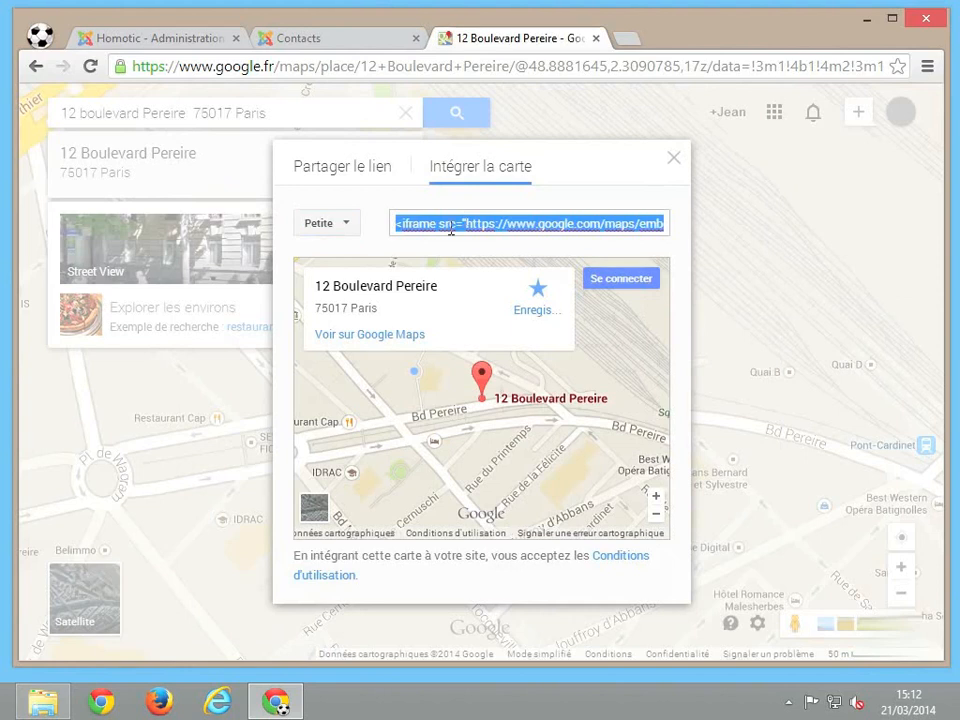
right_click(450, 231)
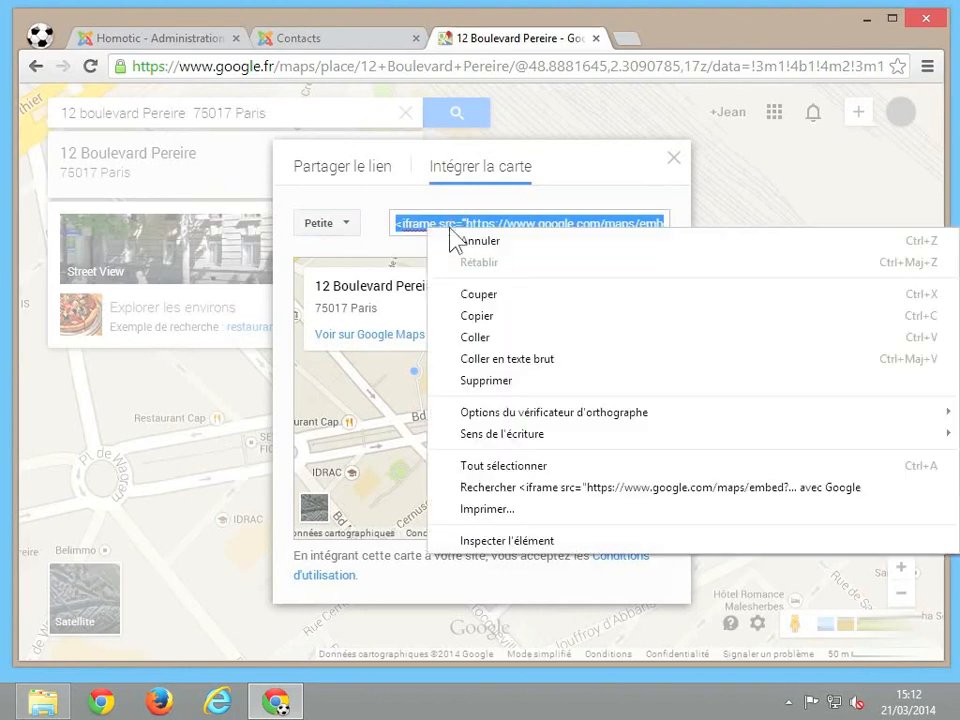
left_click(517, 316)
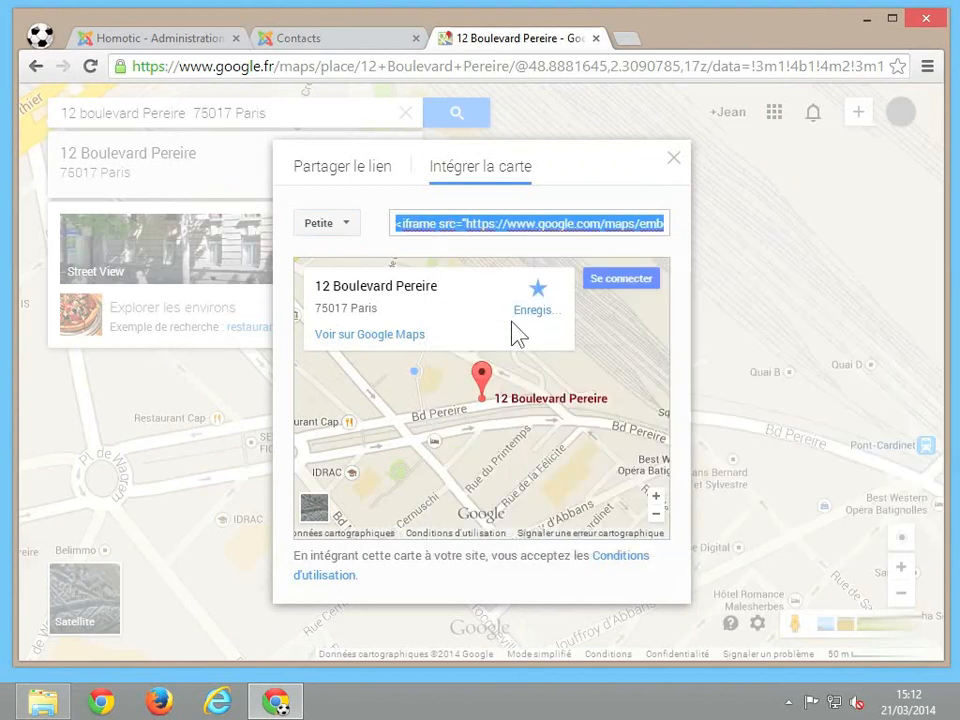
- Return to the Joomla article and add an empty paragraph after the closing sentence that links to Dossier de Presse
left_click(196, 40)
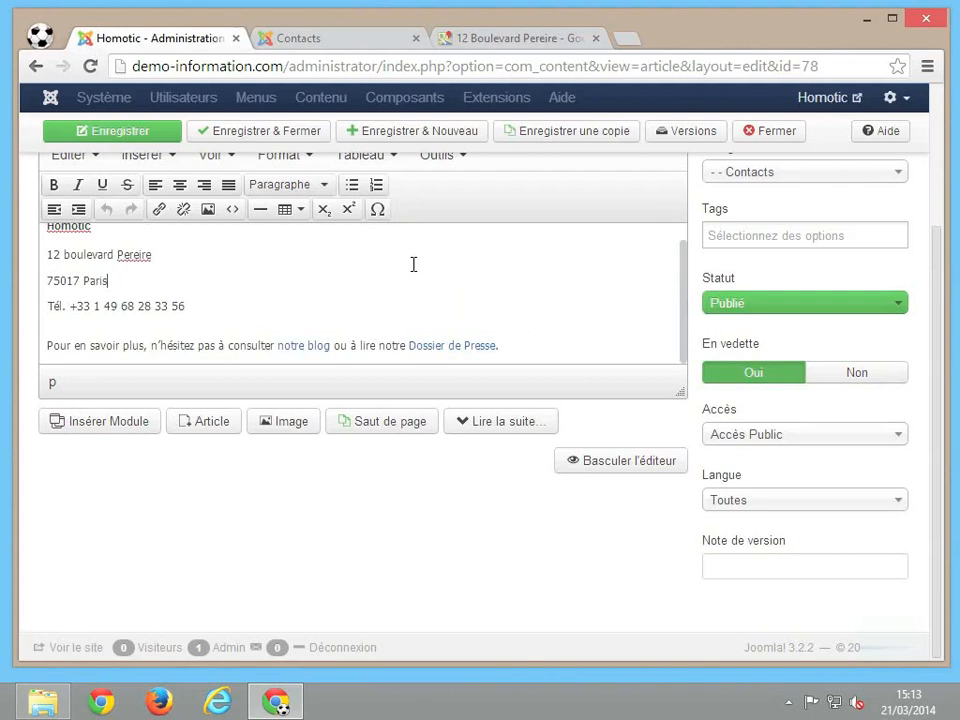
scroll(413, 270, "up", 3)
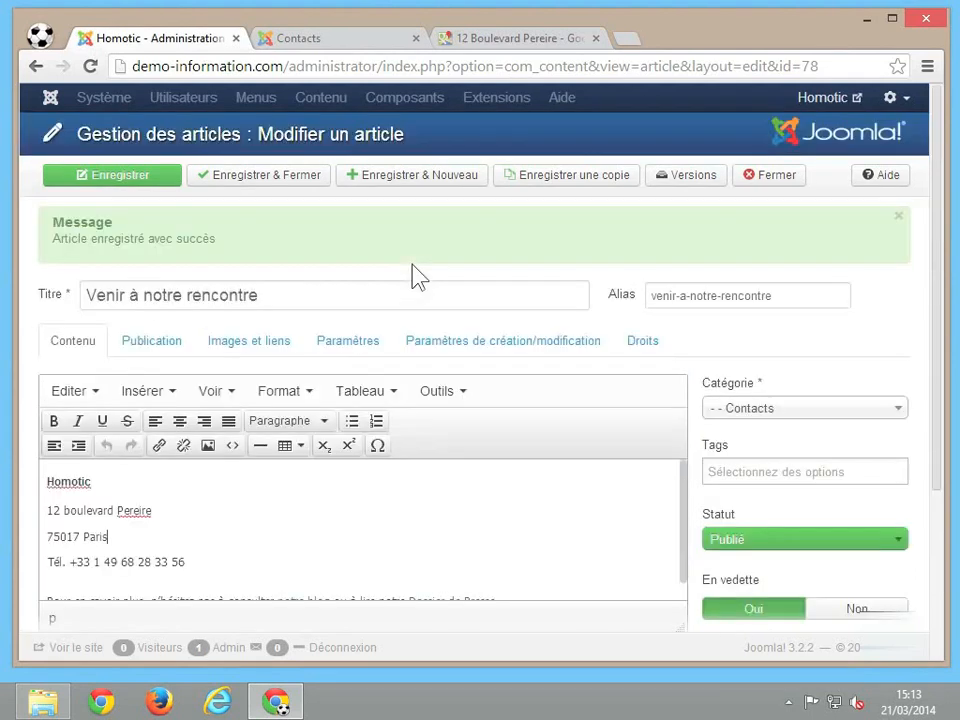
scroll(418, 277, "down", 2)
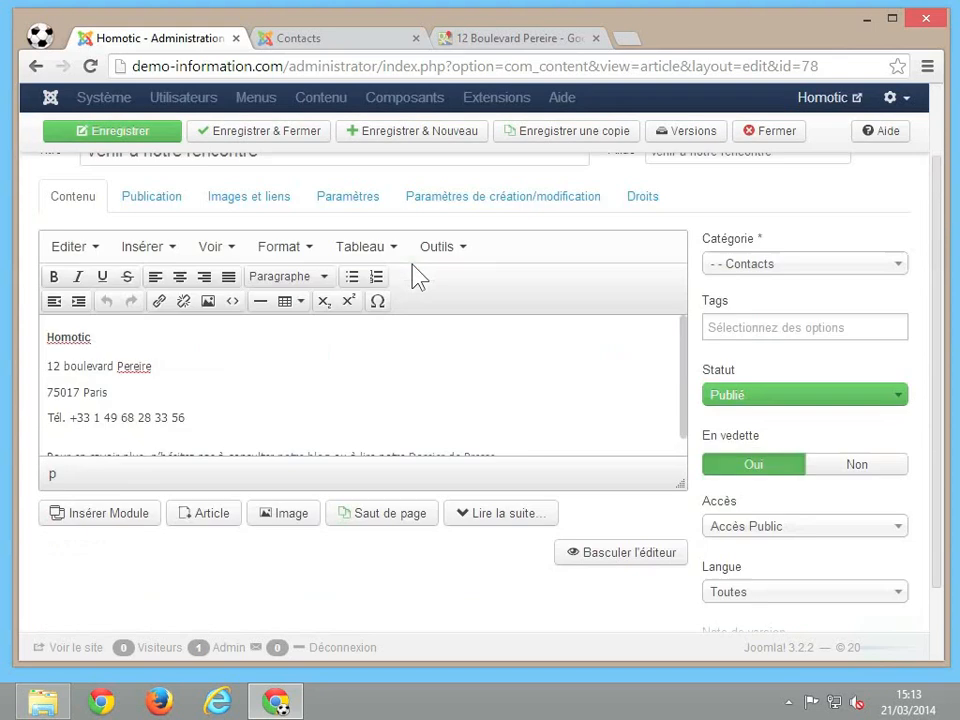
left_click(237, 401)
left_click(228, 414)
scroll(228, 414, "down", 1)
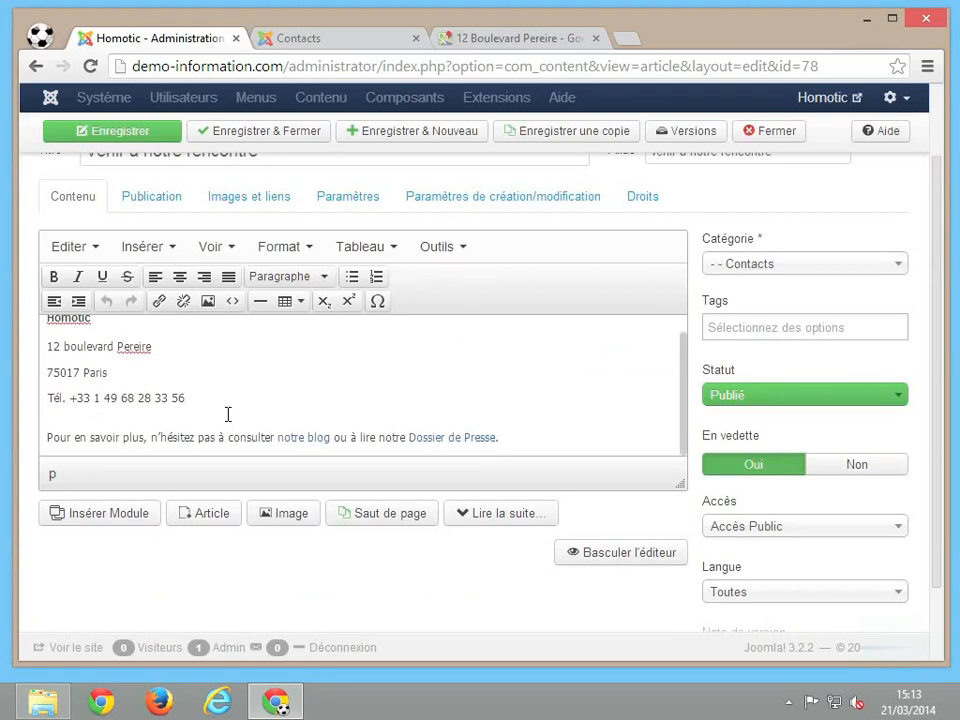
left_click(521, 441)
key("Return")
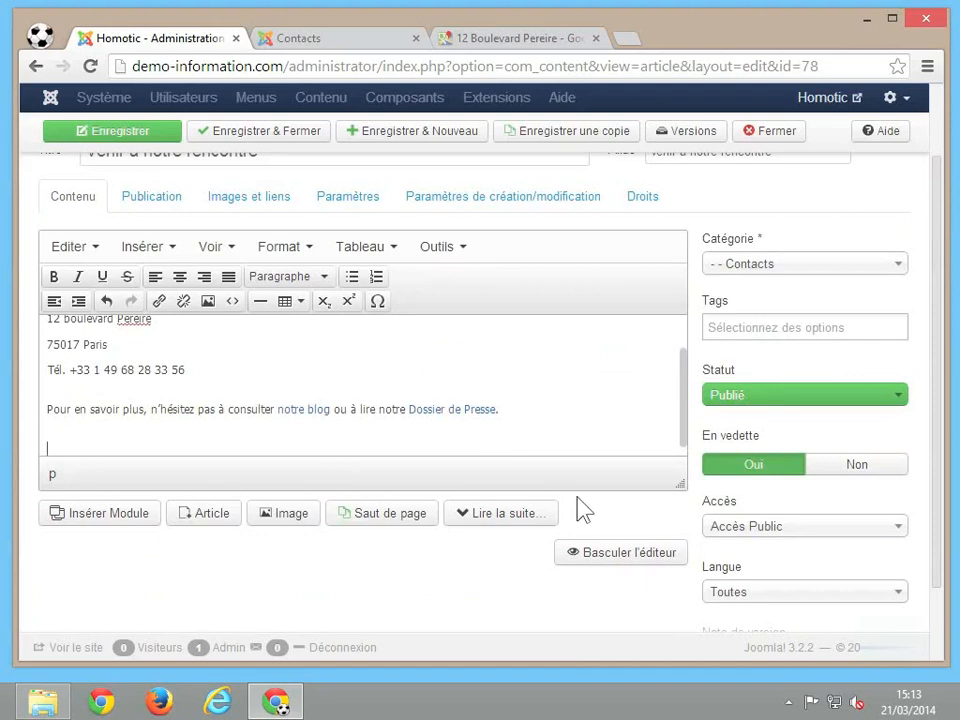
- Show the article's HTML source and paste the map's iframe code on a new line at the very end
left_click(604, 552)
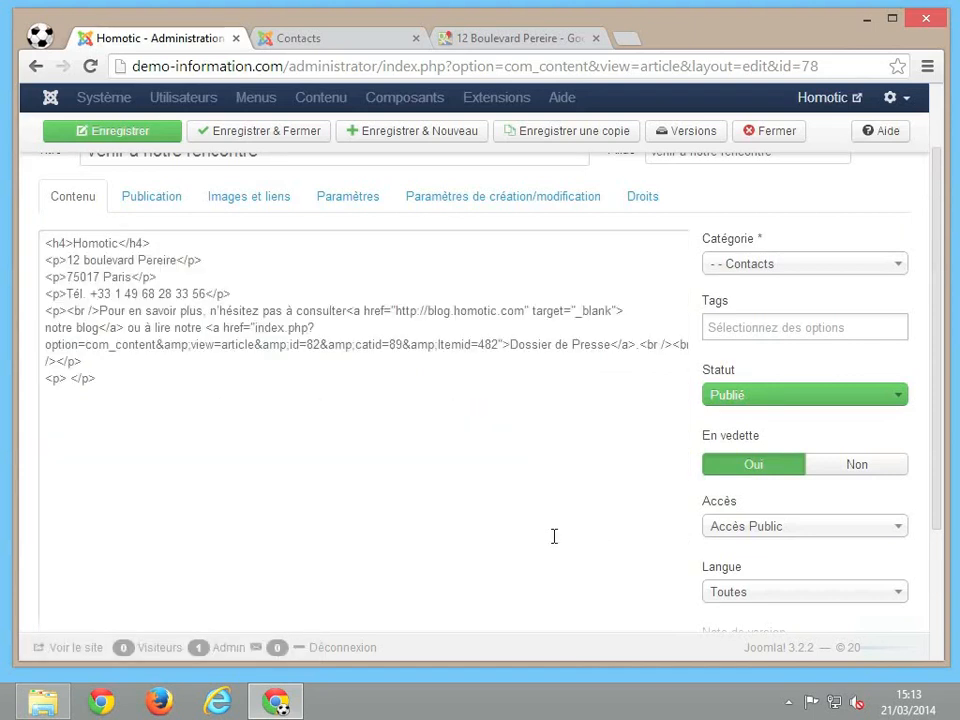
left_click(183, 491)
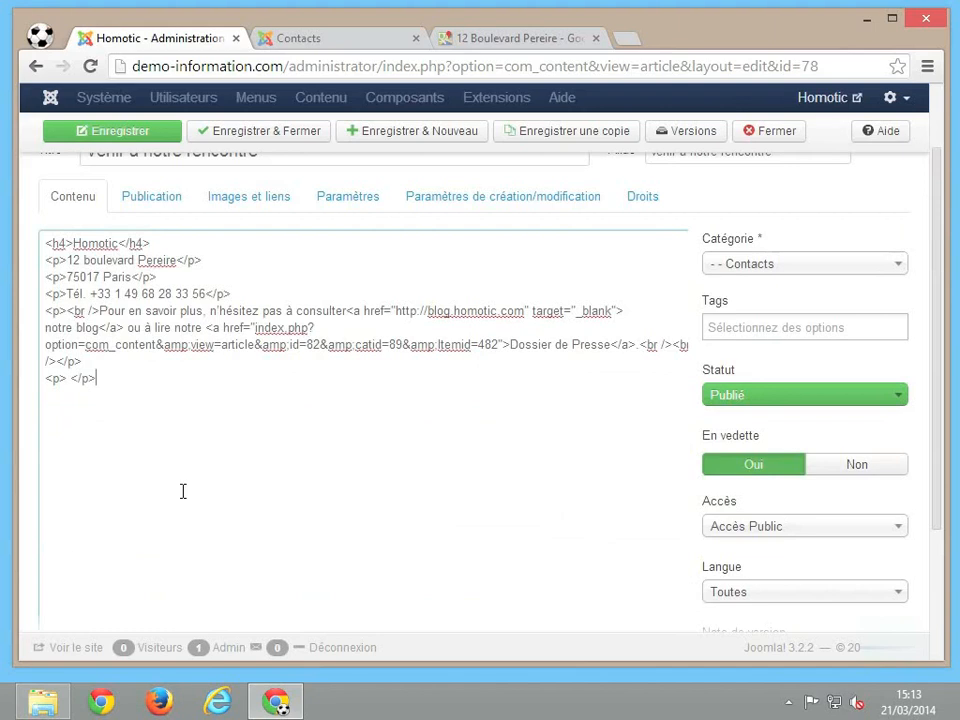
key("Return")
key("ctrl+v")
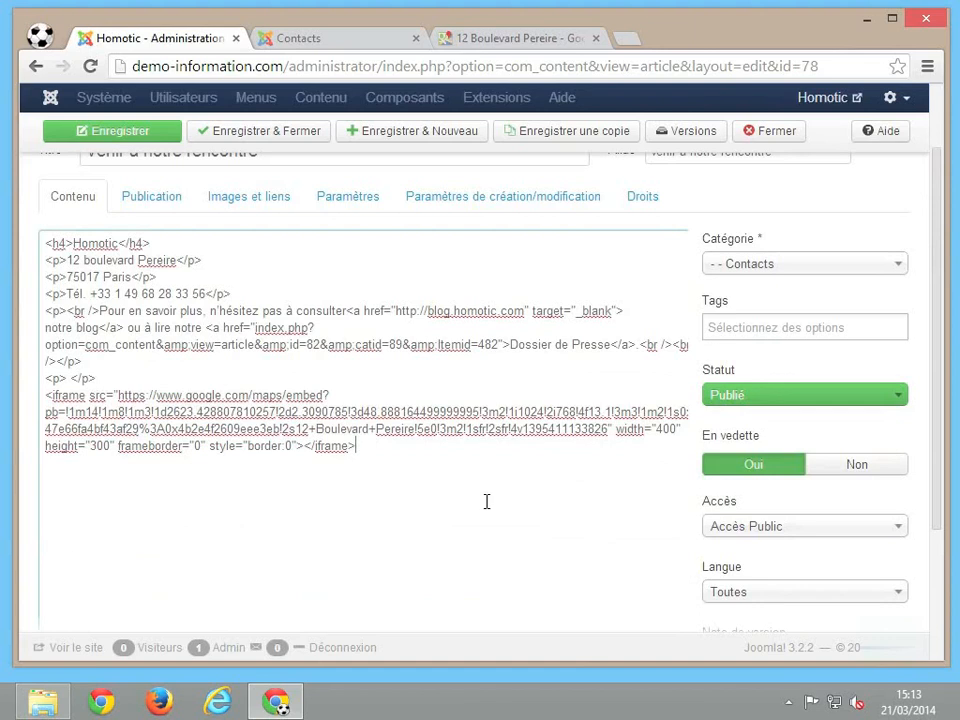
- Return to the visual editor and enlarge its editing area downwards to check the embedded map
scroll(486, 501, "down", 2)
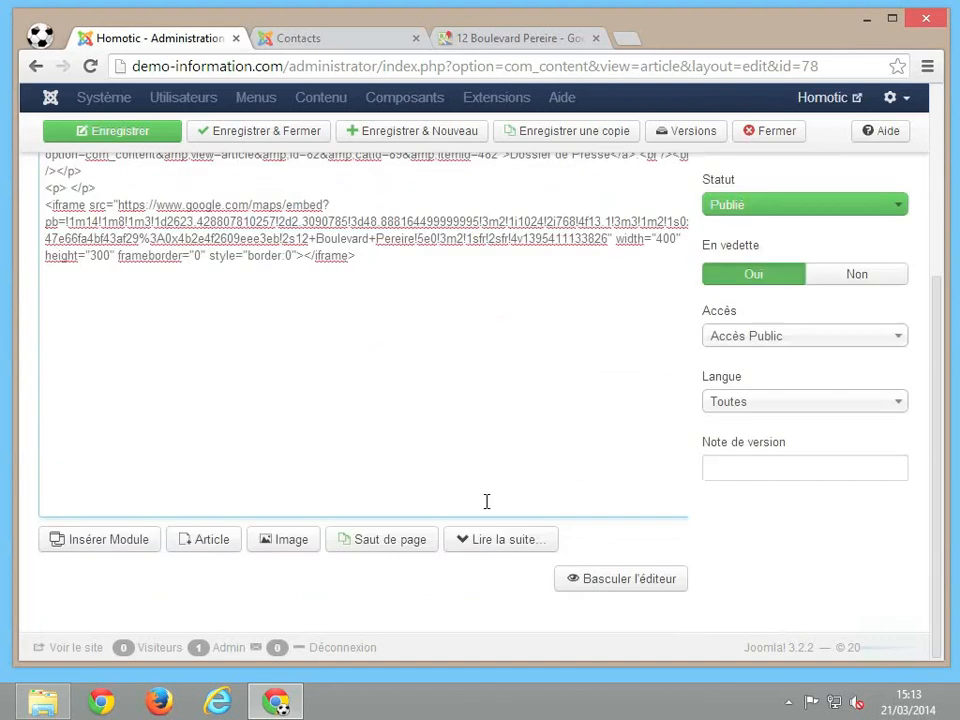
left_click(664, 580)
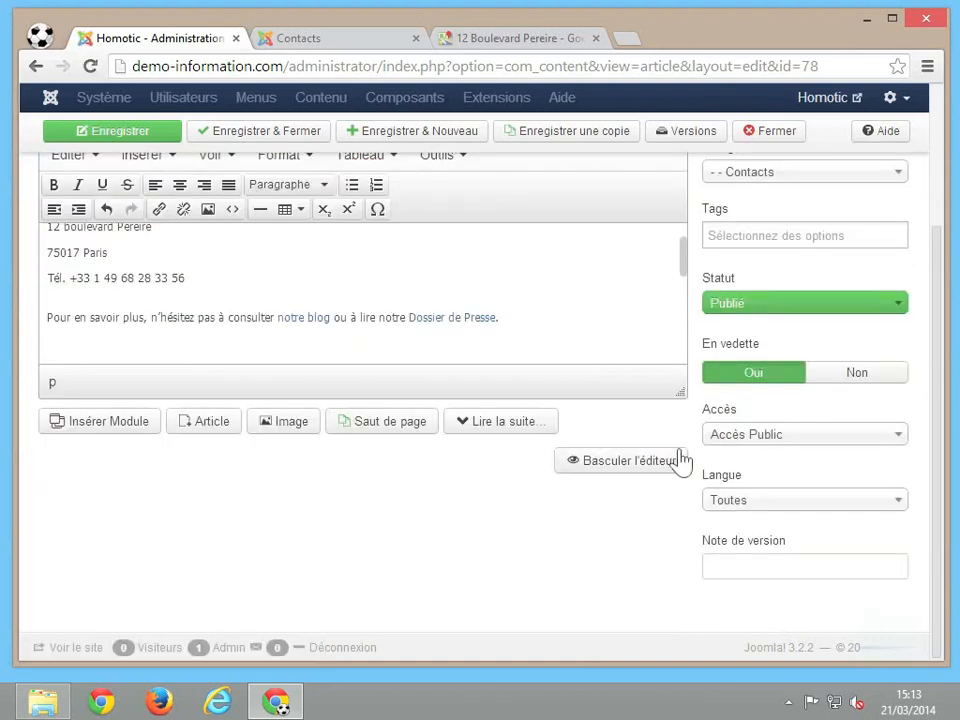
left_click_drag(680, 392, 660, 666)
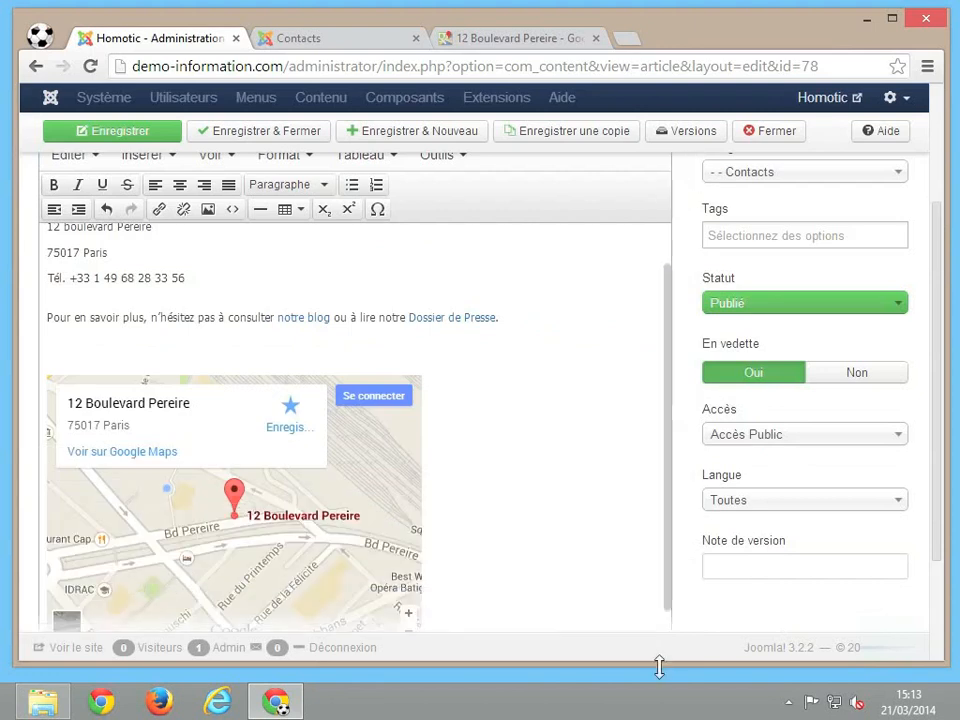
left_click(337, 344)
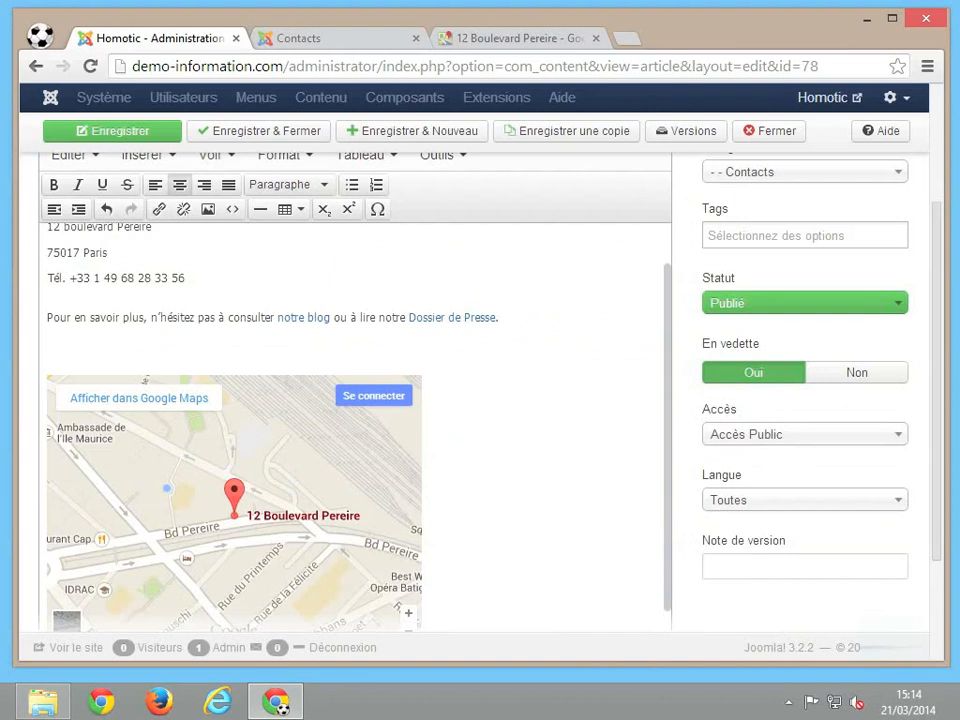
- Save the article, reload the public Contacts page to check the embedded map, and return to the article editor
left_click(128, 131)
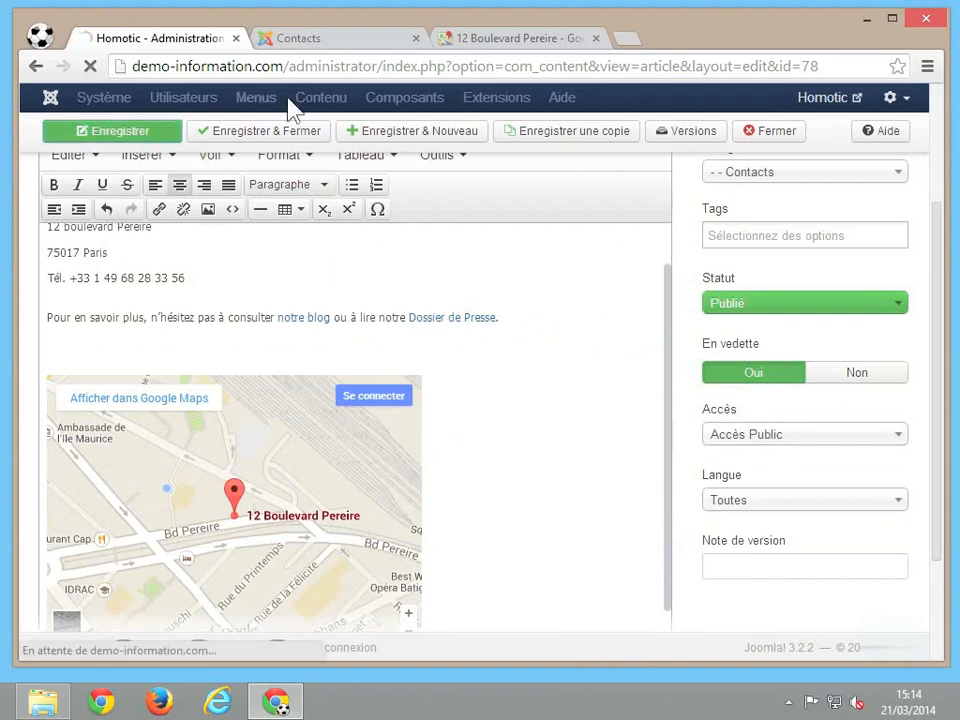
left_click(306, 40)
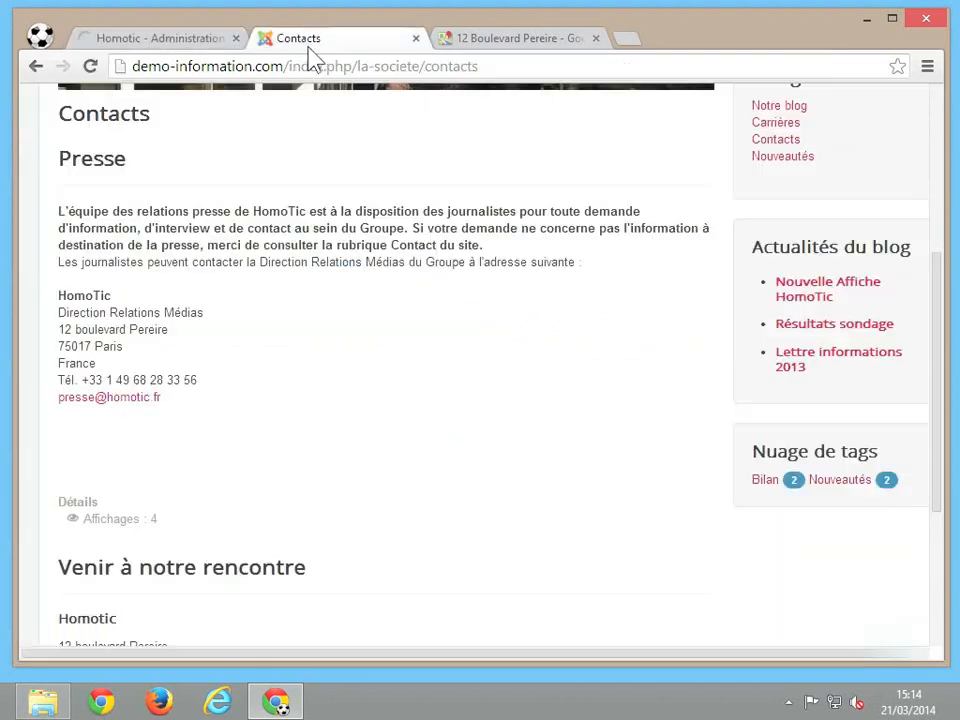
left_click(98, 76)
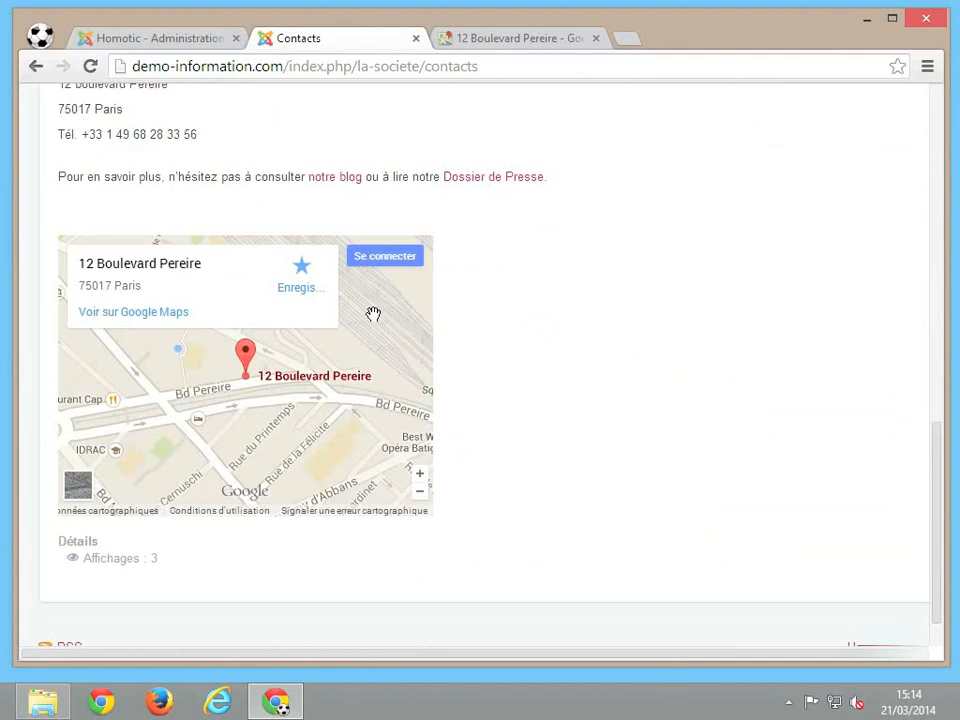
left_click(201, 42)
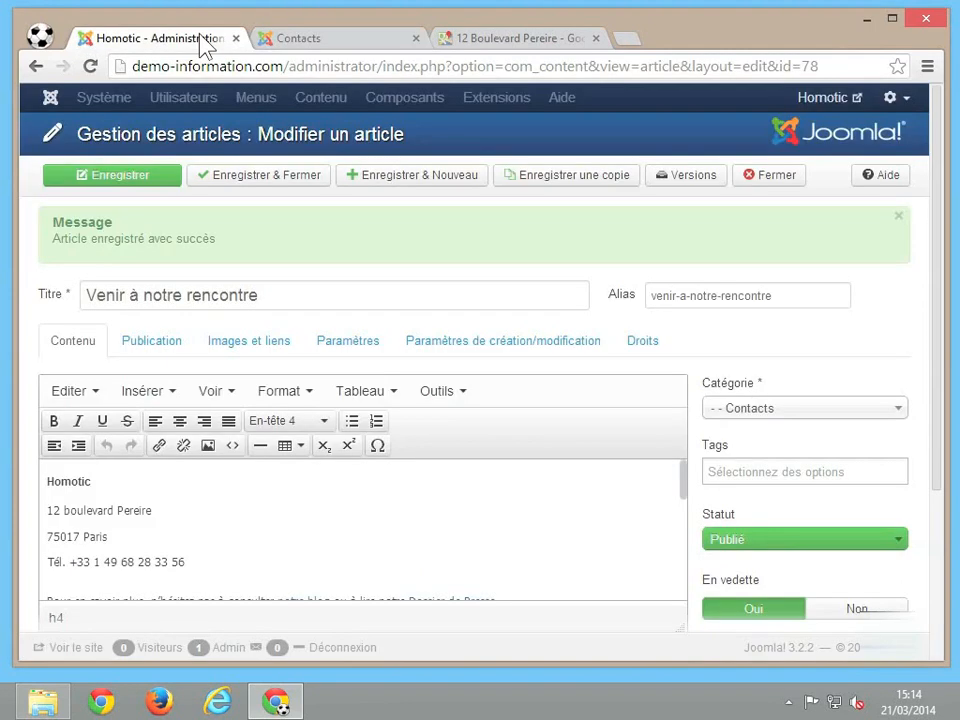
- Show the article's HTML source and set the map iframe's width to 500 and its height to 500
scroll(571, 478, "down", 5)
scroll(571, 478, "down", 2)
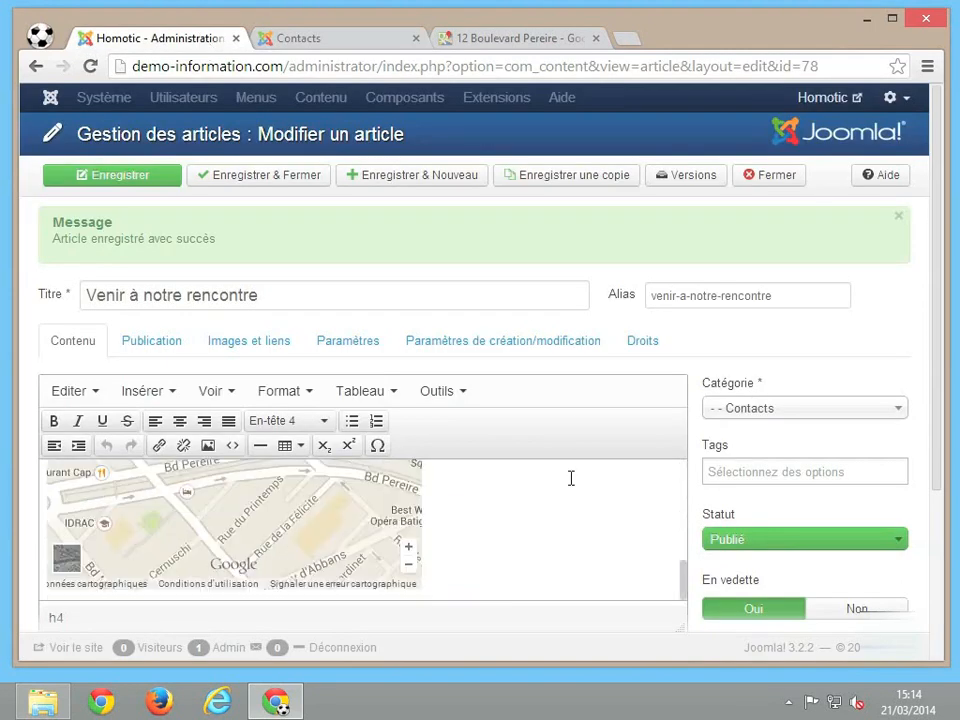
scroll(598, 514, "down", 3)
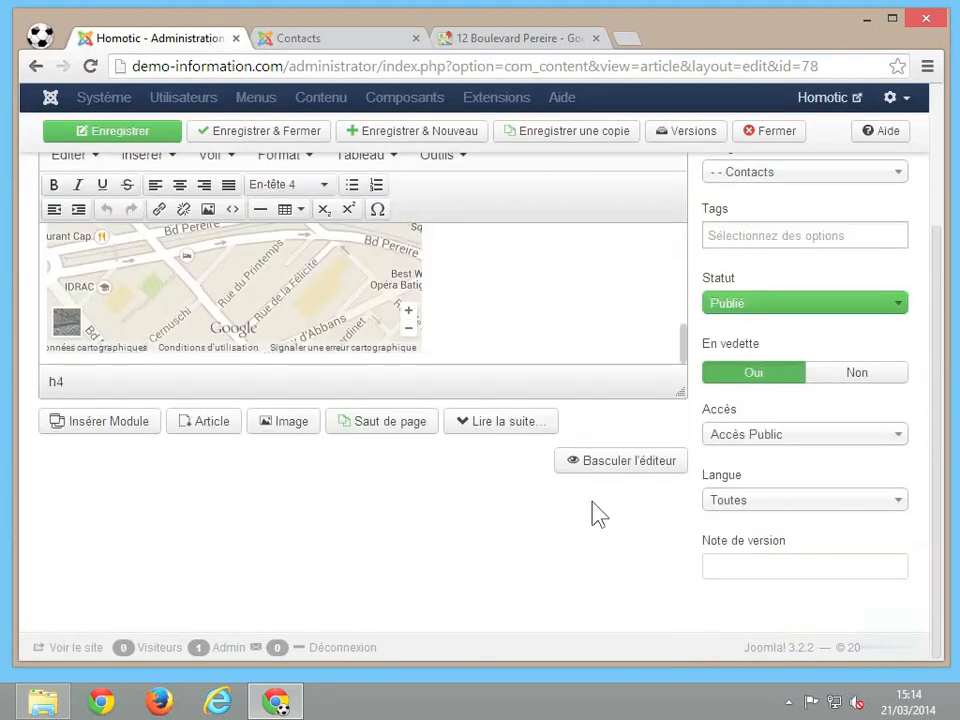
left_click(627, 462)
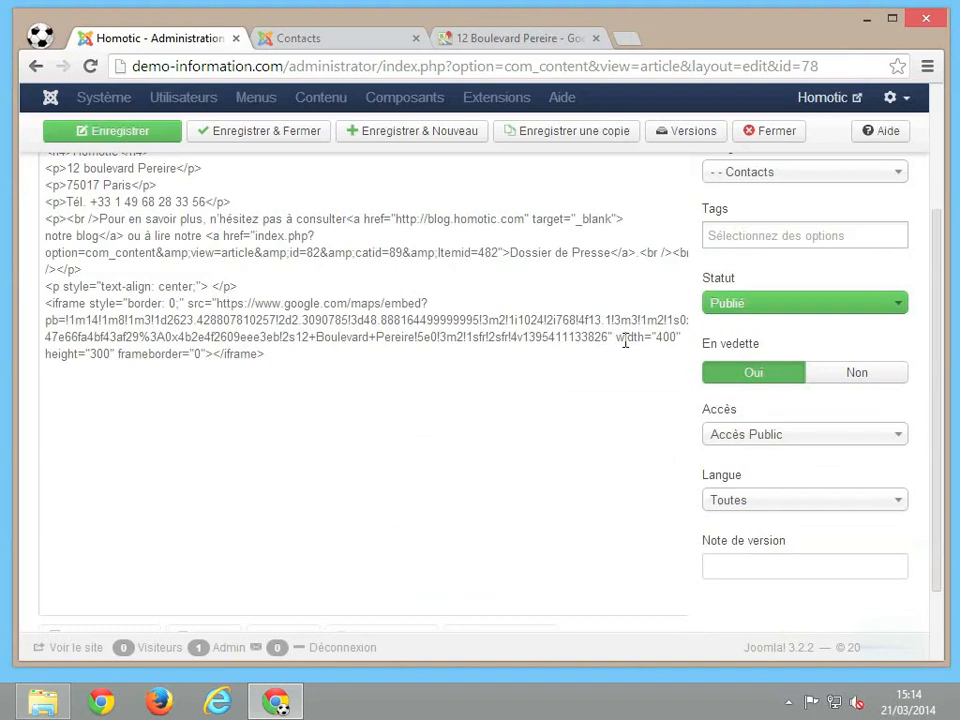
double_click(662, 337)
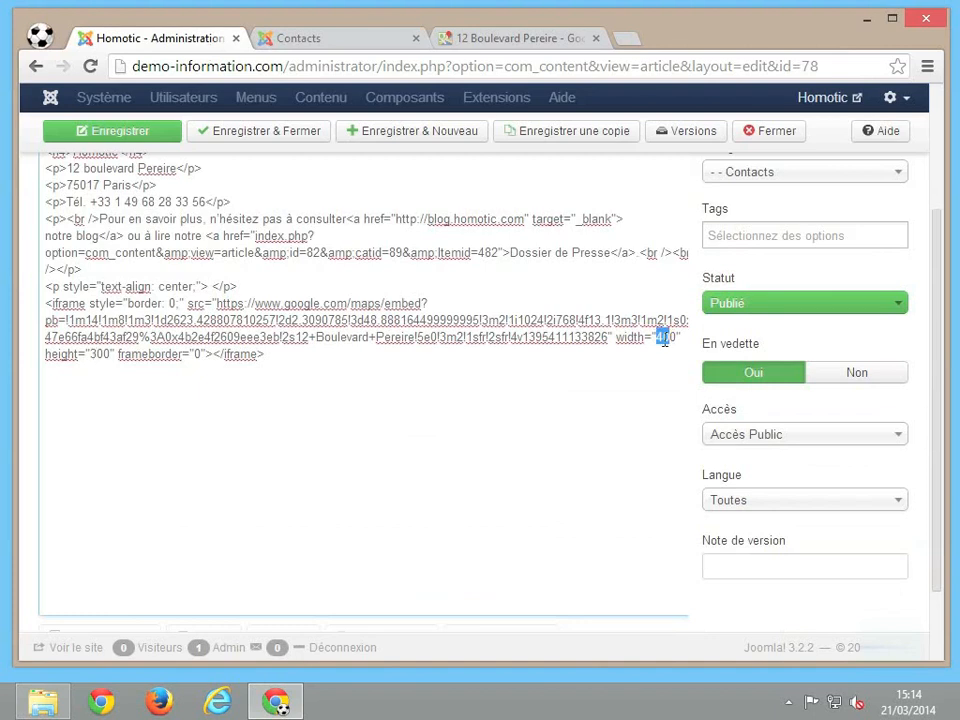
type("500")
double_click(100, 354)
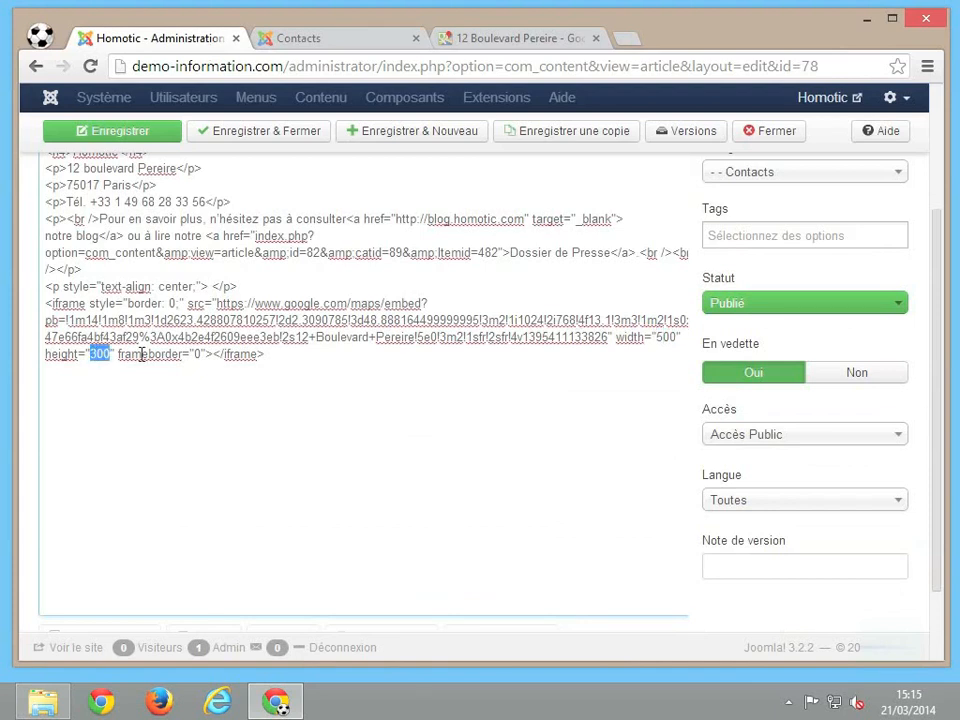
type("500")
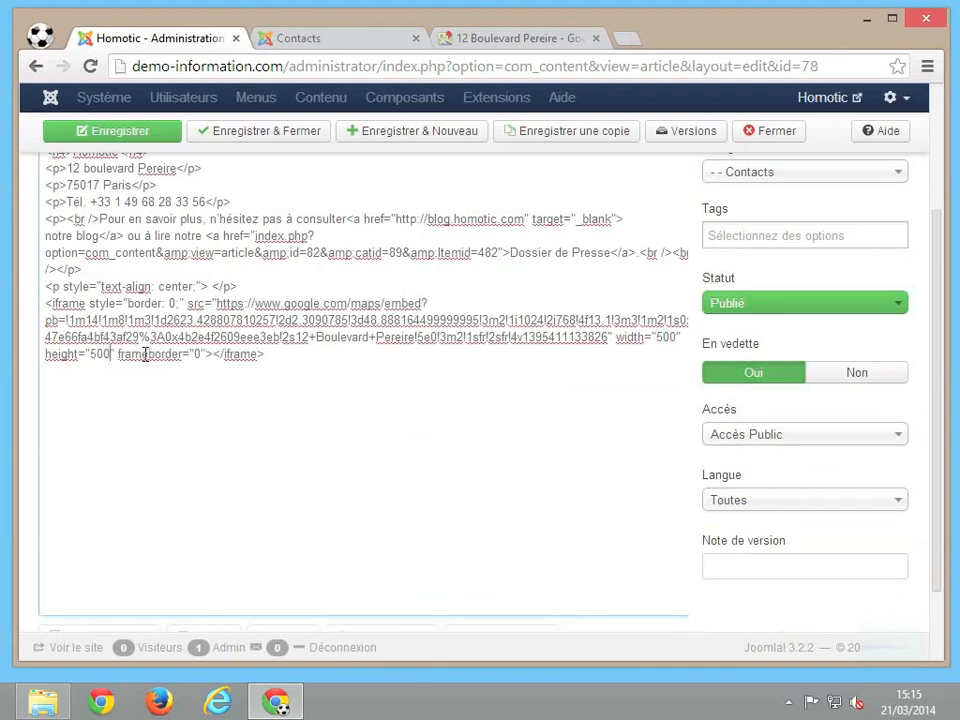
- Save the article and reload the public Contacts page to check the resized map down to its lower edge
left_click(124, 136)
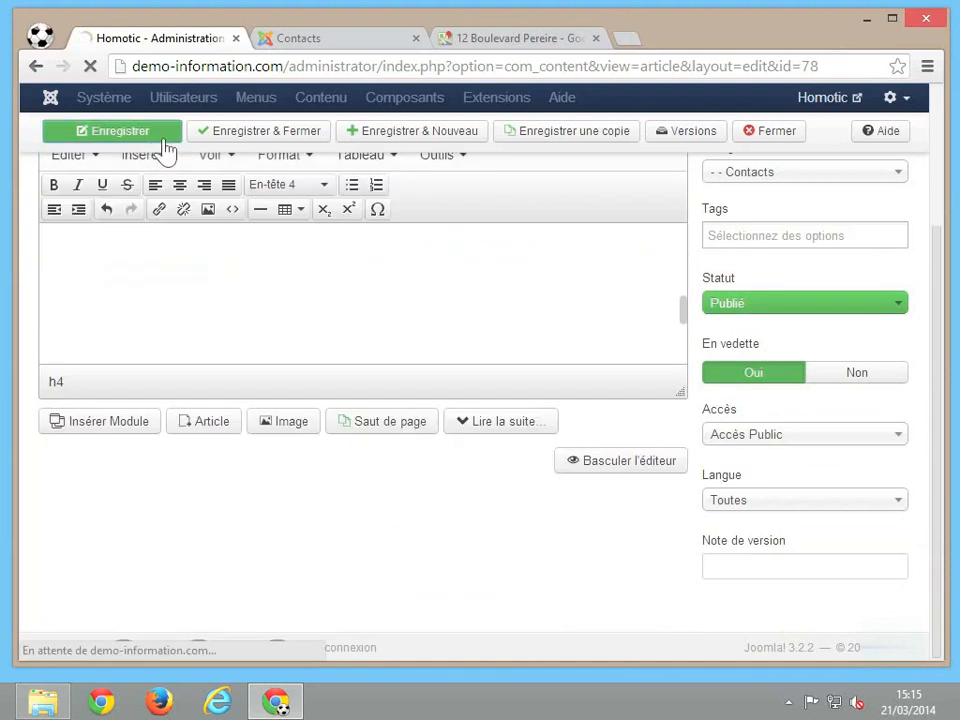
left_click(321, 42)
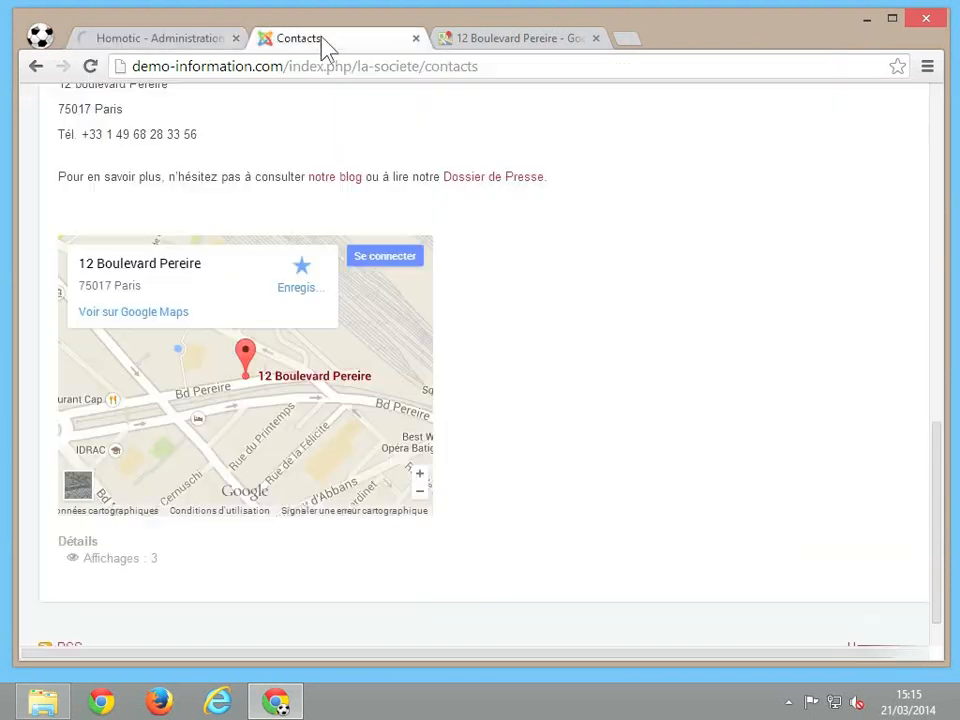
left_click(90, 67)
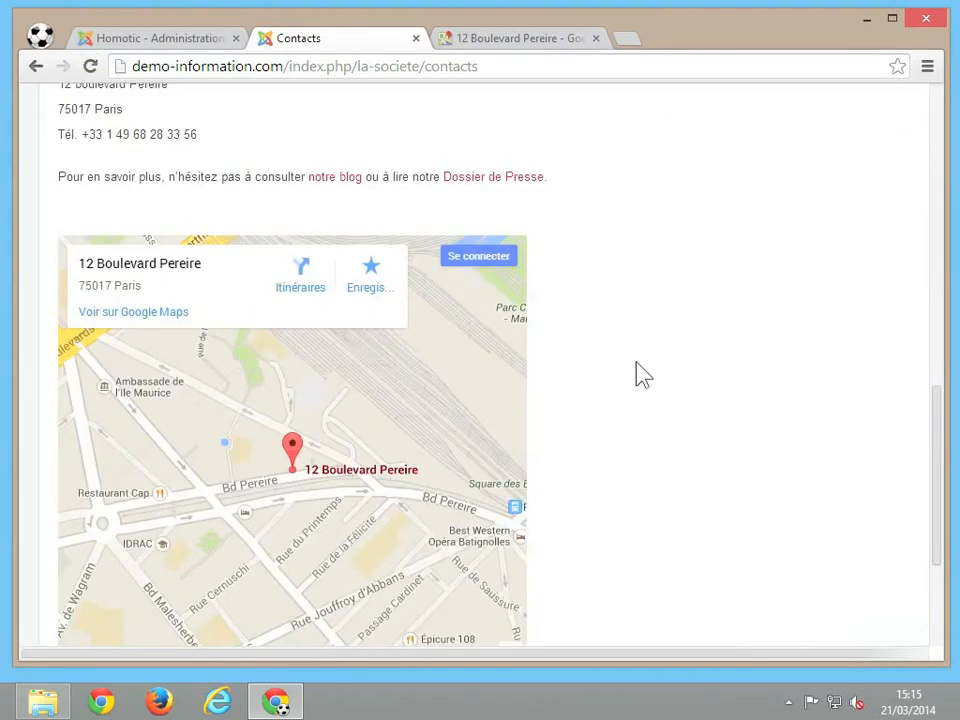
scroll(640, 372, "down", 2)
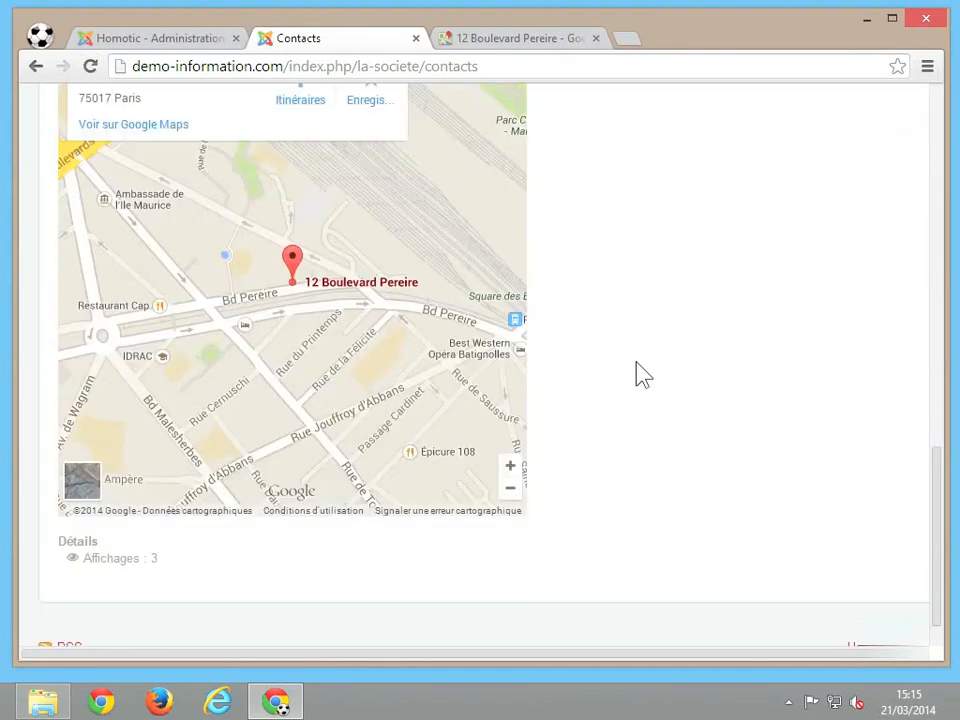